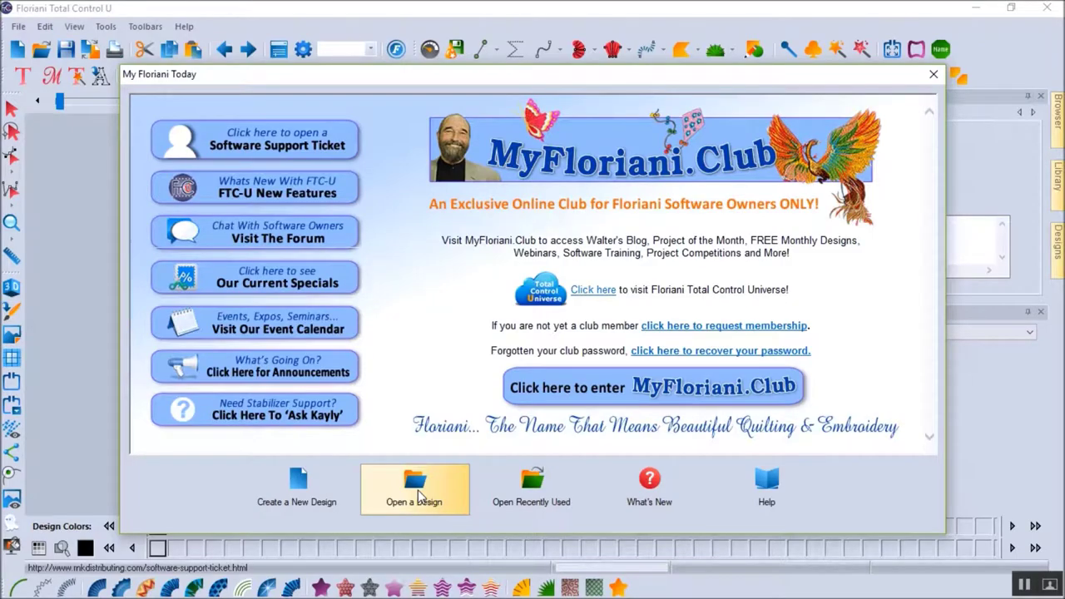
Open Napco1a.pes from the Napkin Corners (AG) folder, showing three thread colours
left_click(420, 496)
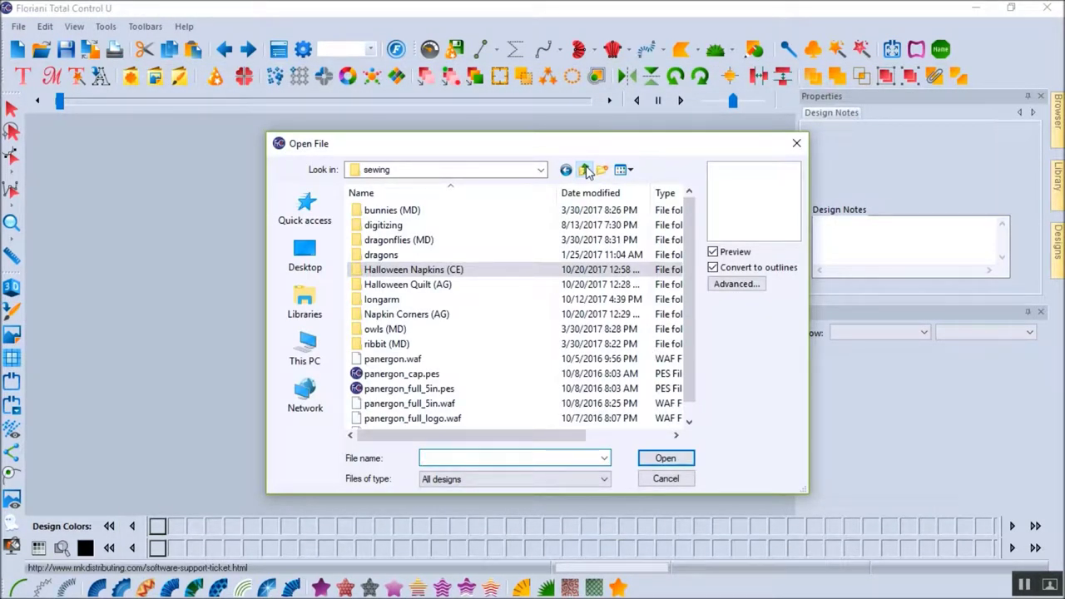
left_click(422, 318)
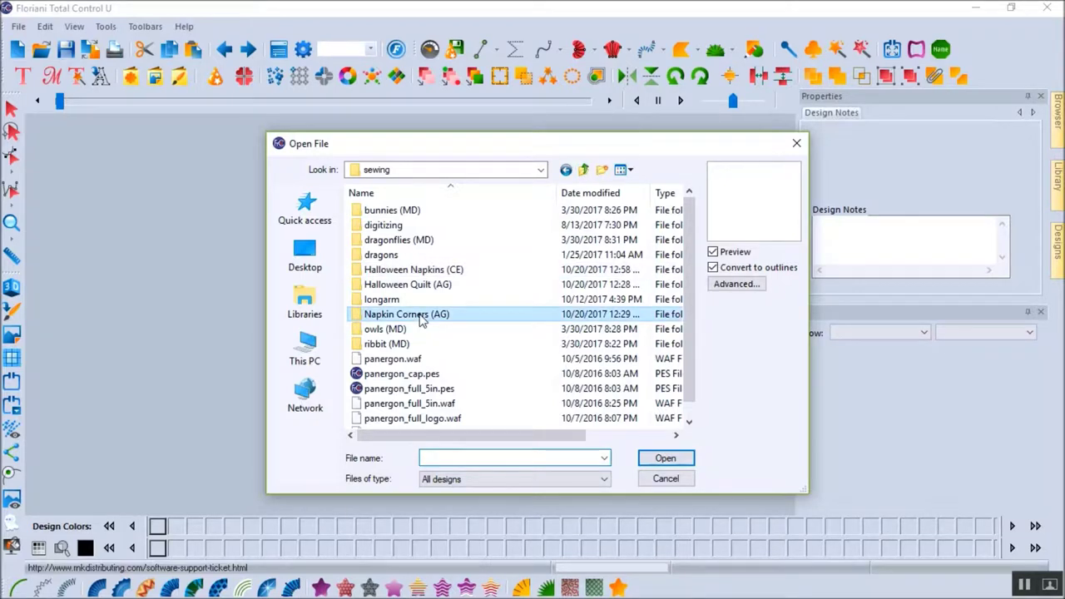
double_click(421, 316)
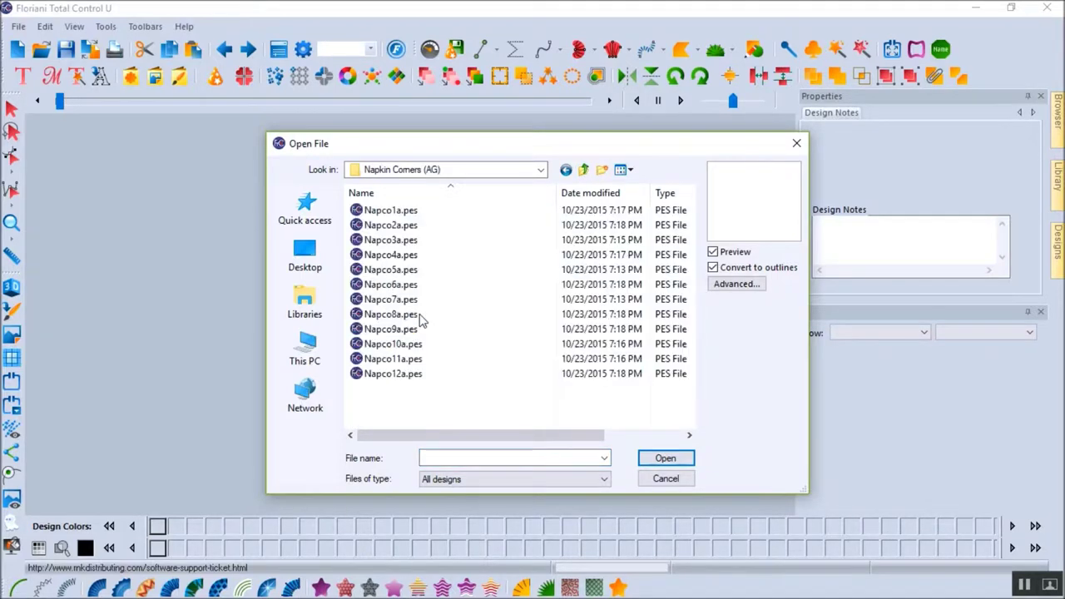
left_click(412, 213)
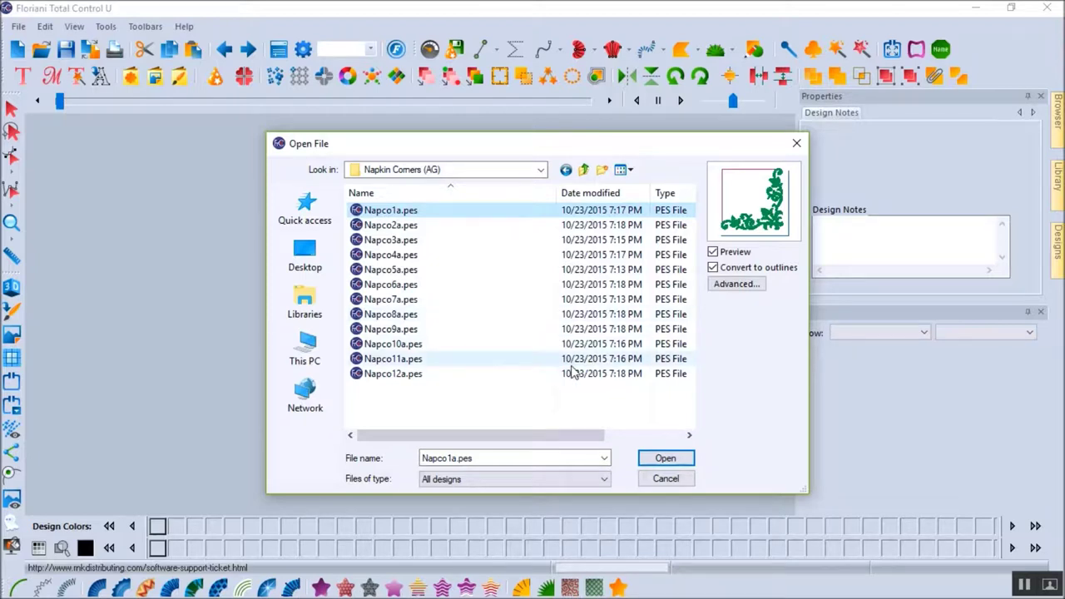
left_click(654, 464)
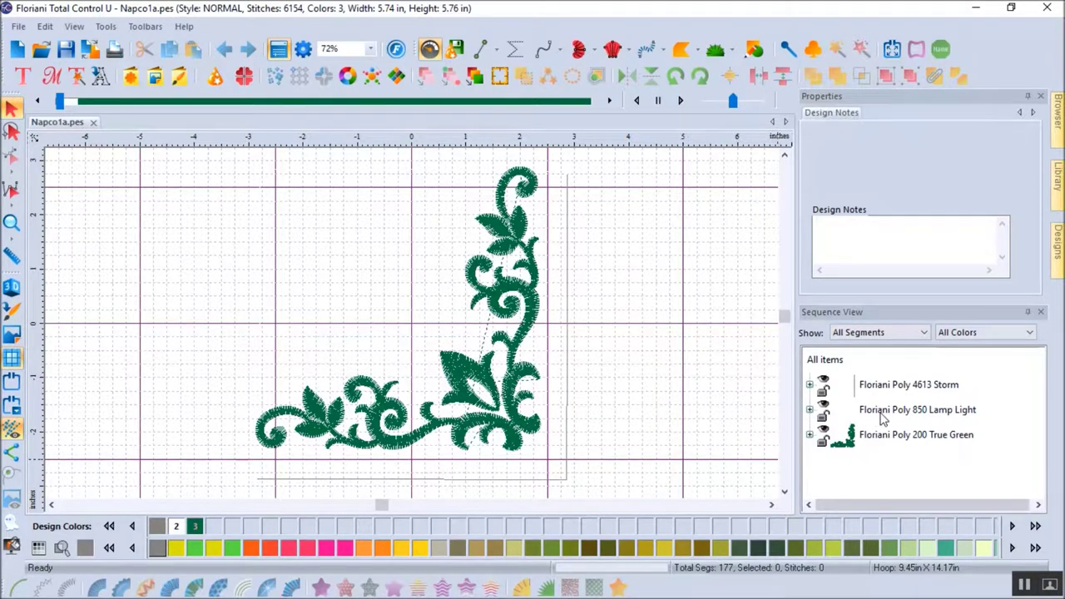
Delete the Lamp Light colour block and the green swirl, leaving the Neon Red square outline
left_click(884, 419)
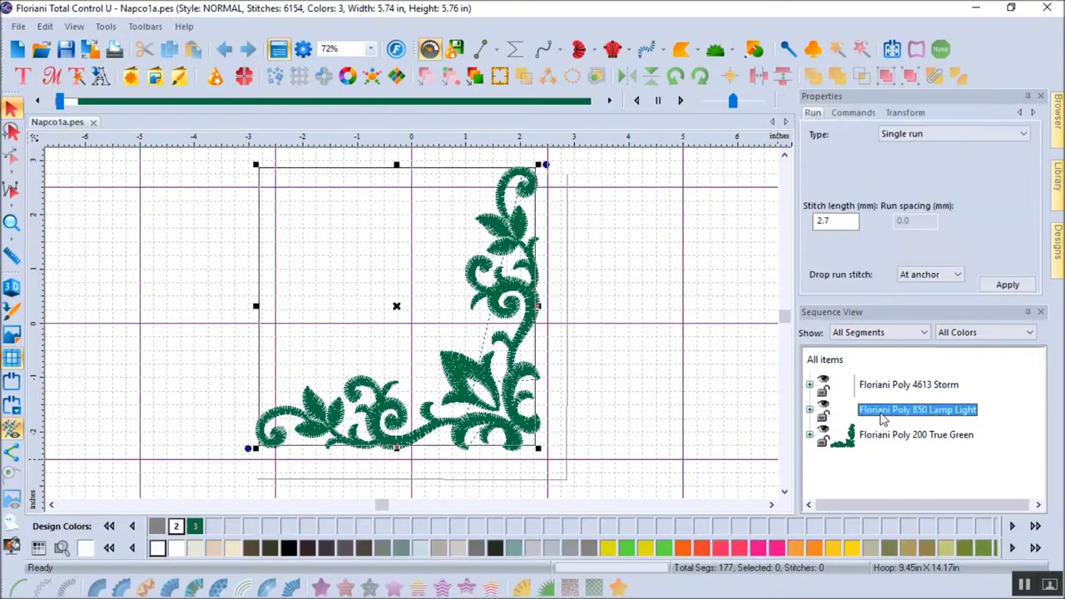
left_click(45, 26)
left_click(69, 170)
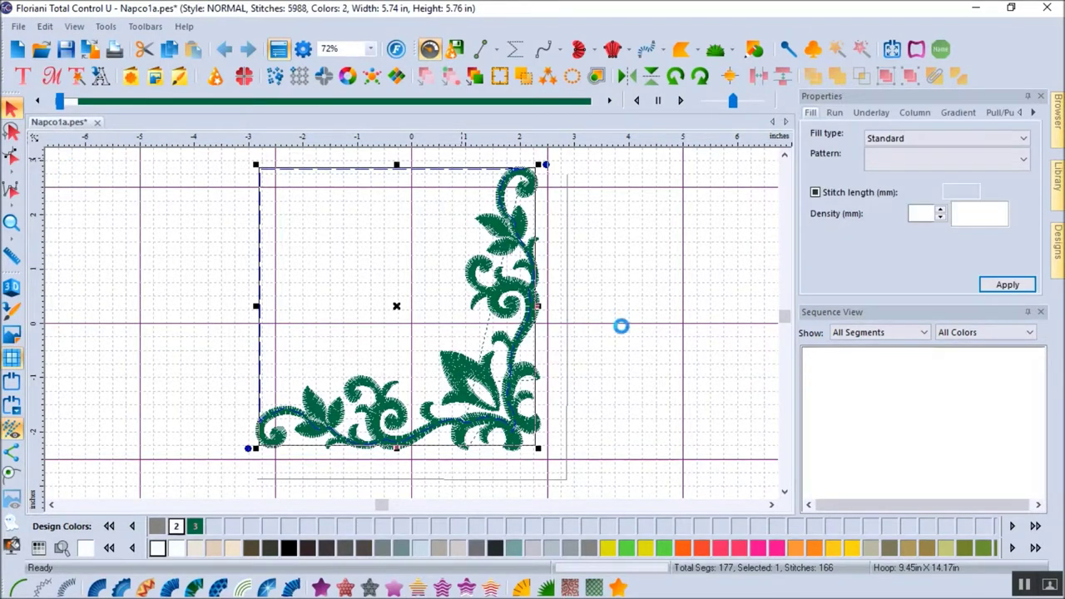
left_click(44, 26)
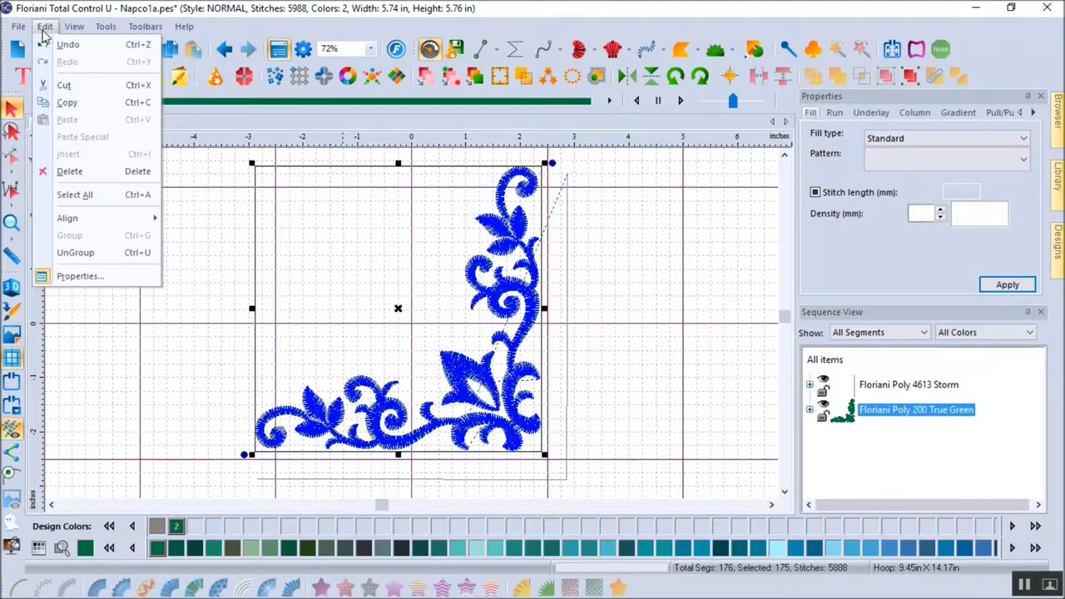
left_click(82, 170)
left_click(19, 26)
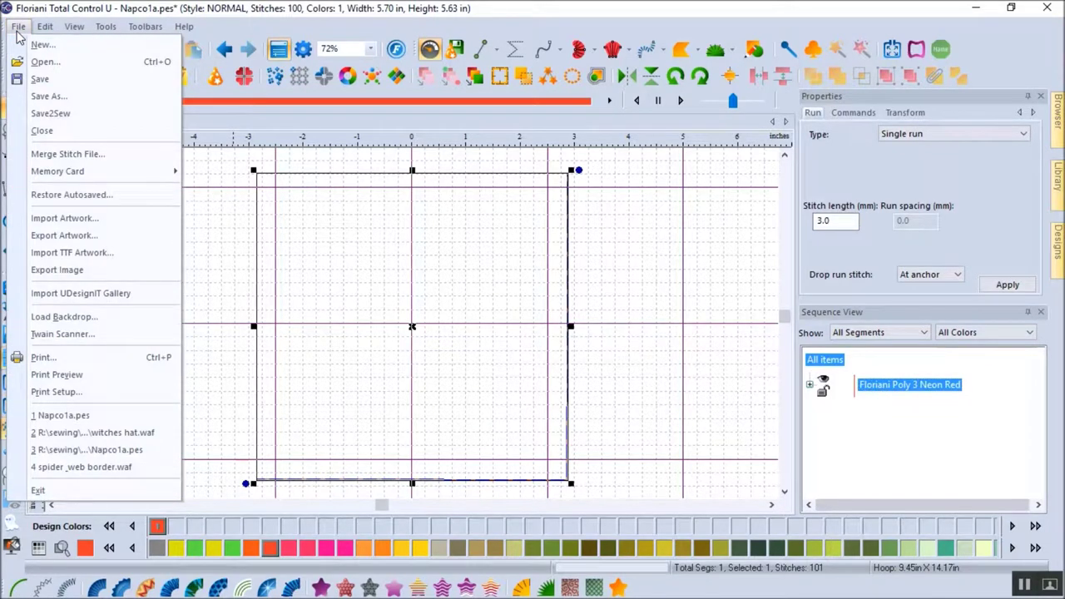
Merge Mmhq19c.pes from the Halloween Quilt (AG) folder into the design
left_click(71, 157)
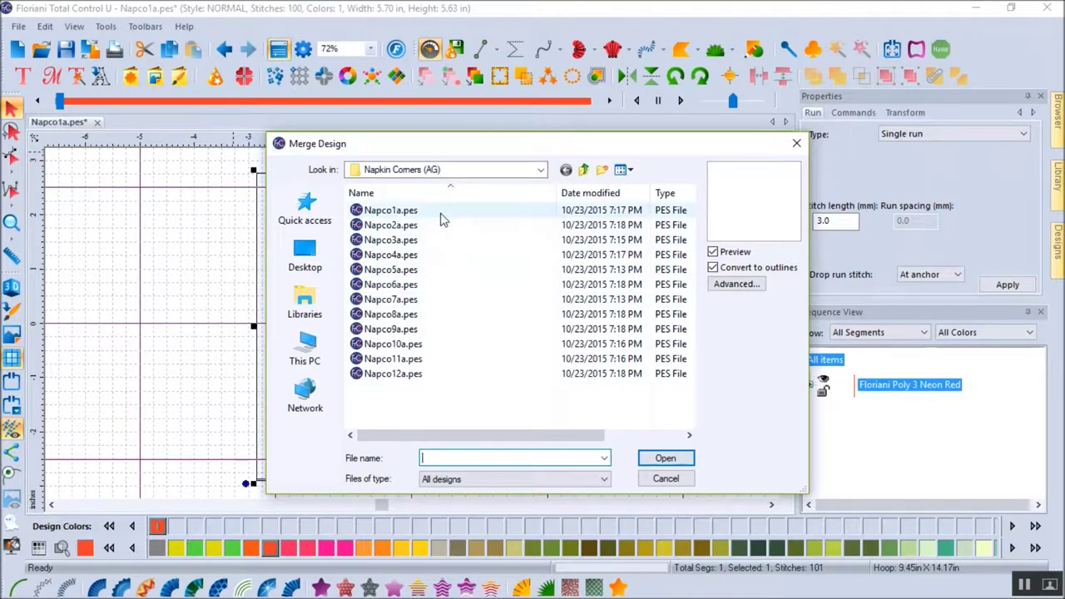
left_click(583, 169)
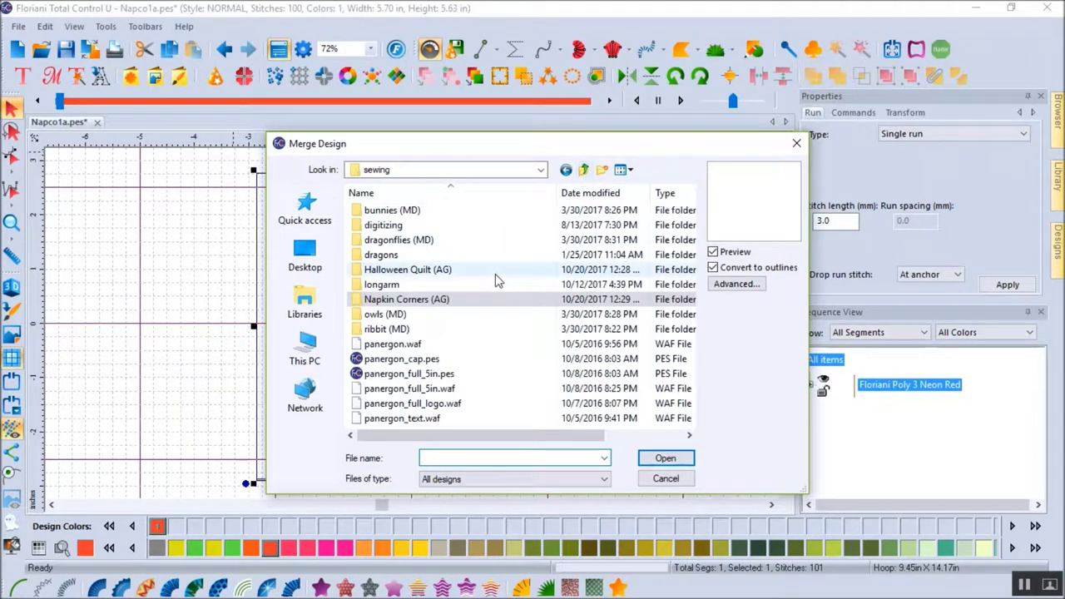
double_click(448, 274)
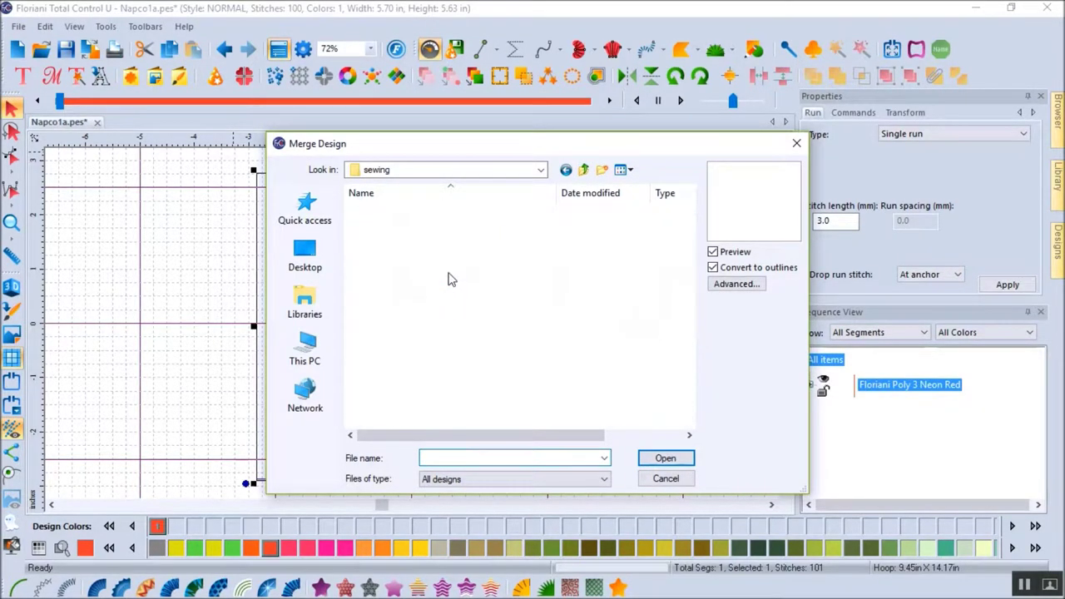
left_click(419, 256)
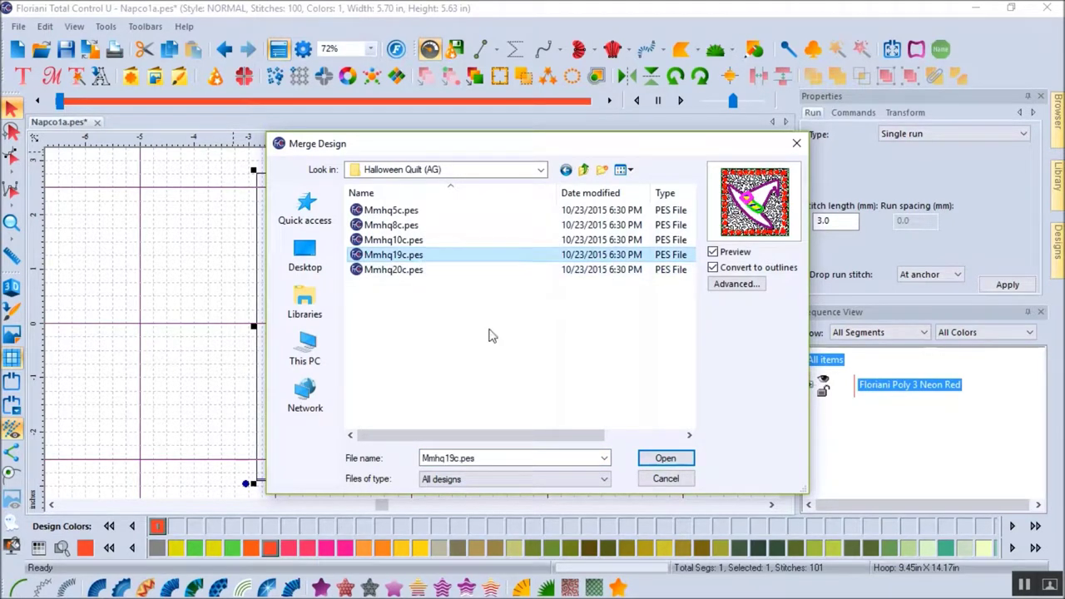
left_click(664, 463)
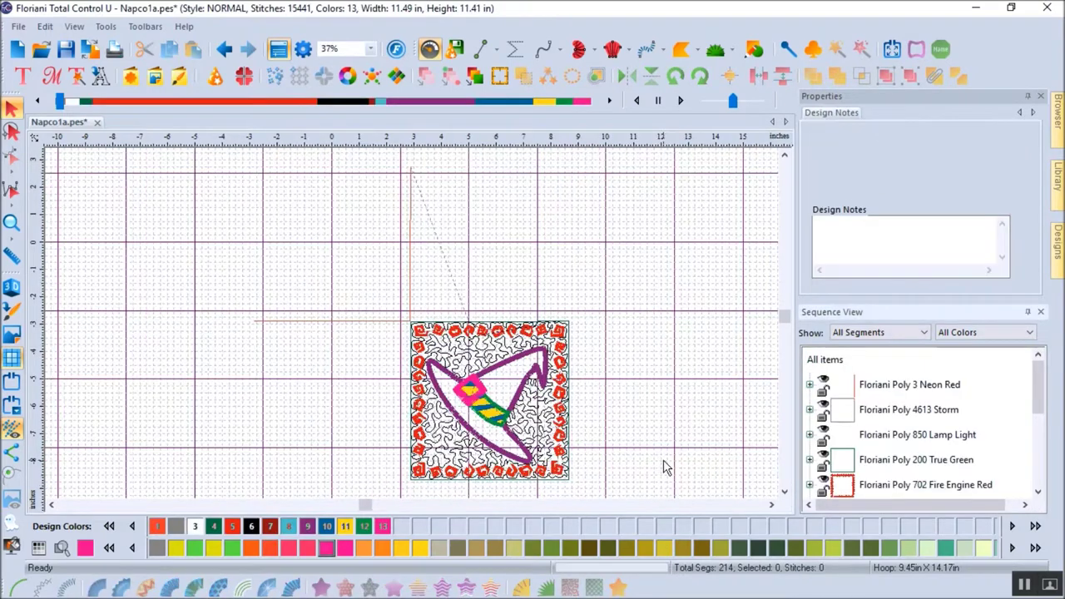
Delete the 4613 Storm, Lamp Light and 200 True Green colour blocks together
left_click(941, 416)
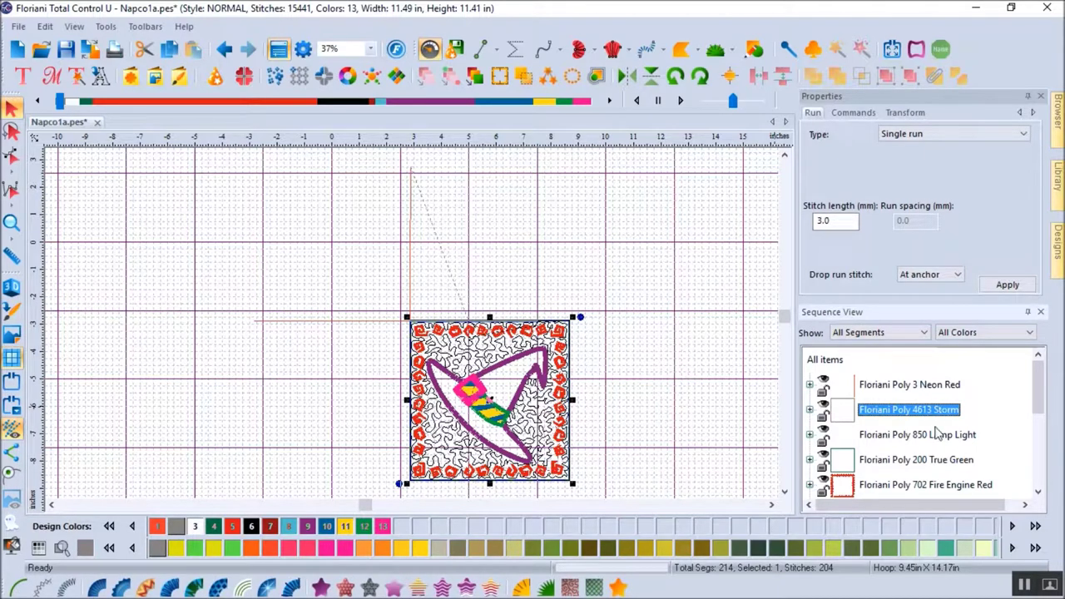
left_click(936, 440, "ctrl")
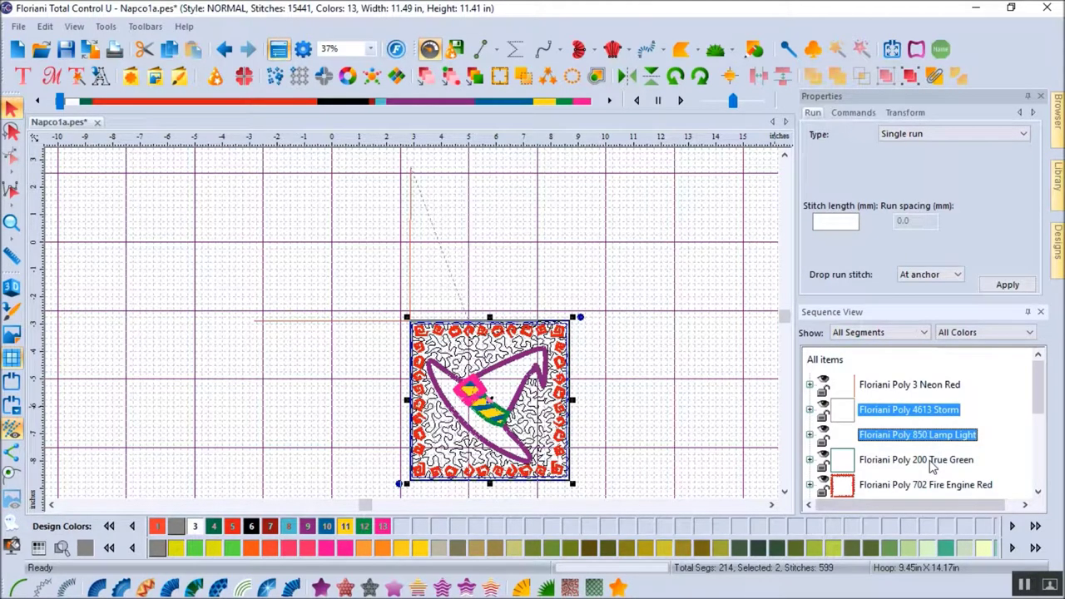
left_click(932, 467, "ctrl")
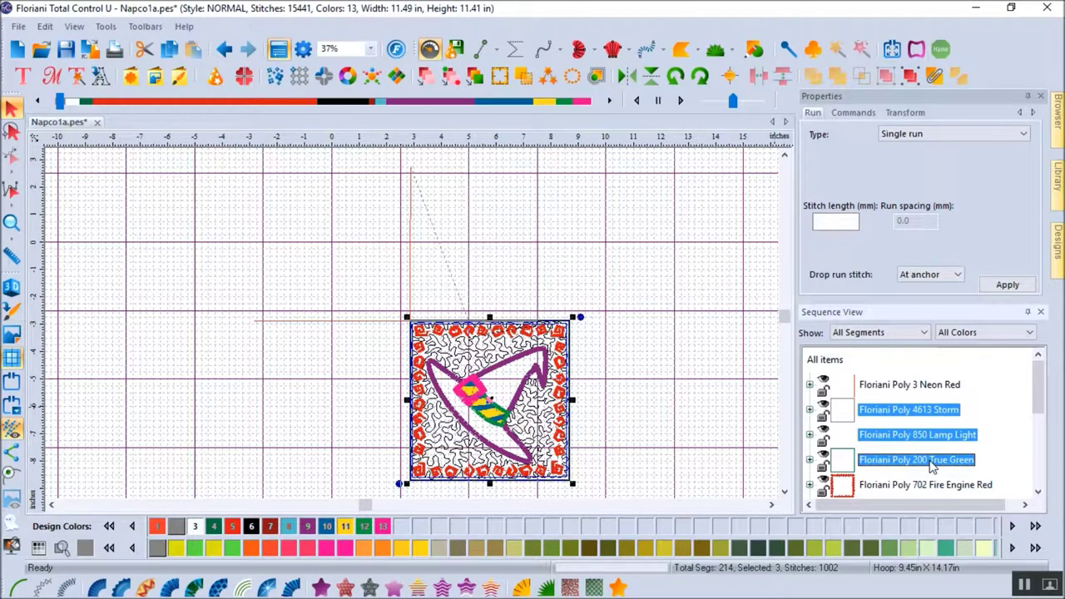
right_click(931, 466)
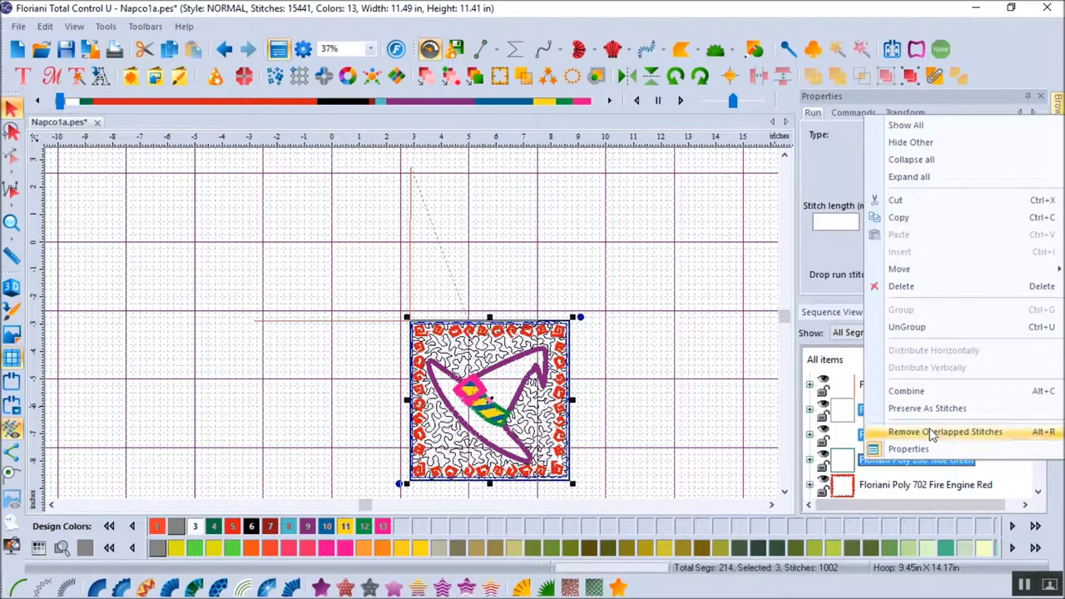
left_click(915, 288)
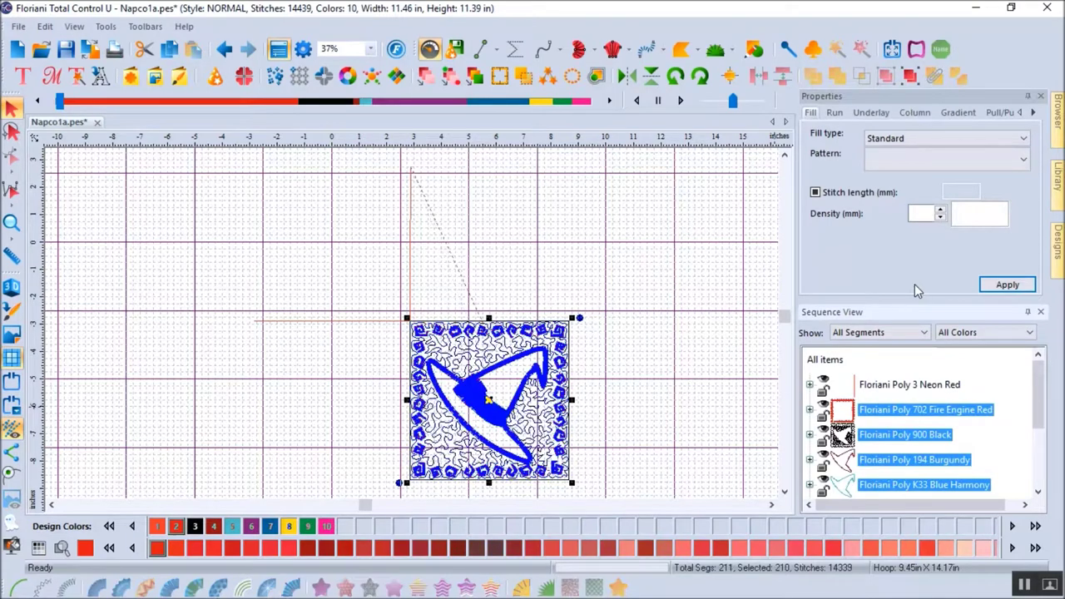
Delete the 900 Black stipple colour block
left_click(864, 436)
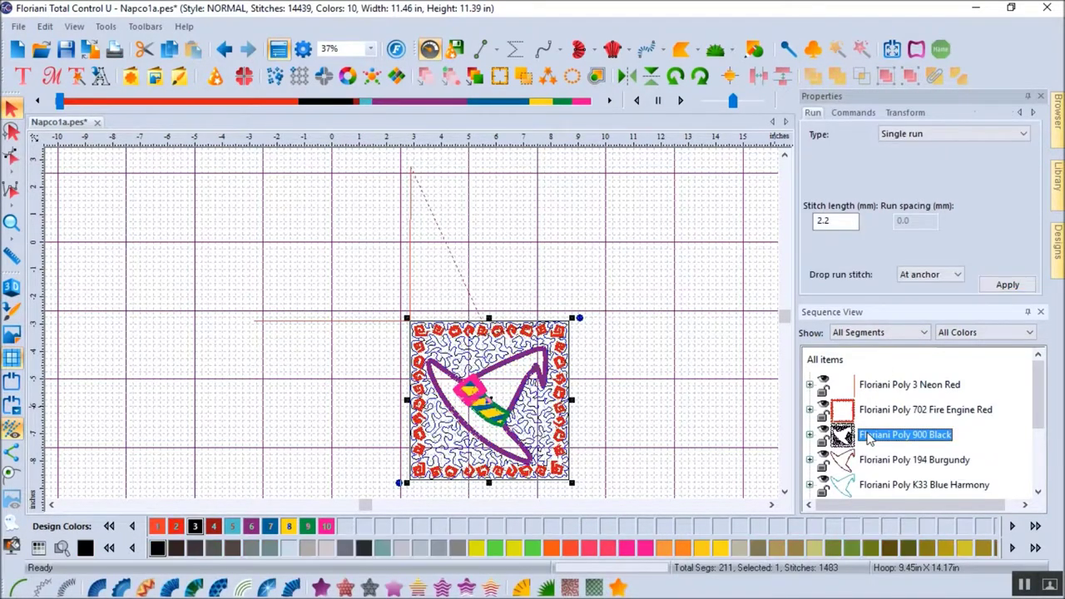
right_click(872, 431)
left_click(884, 362)
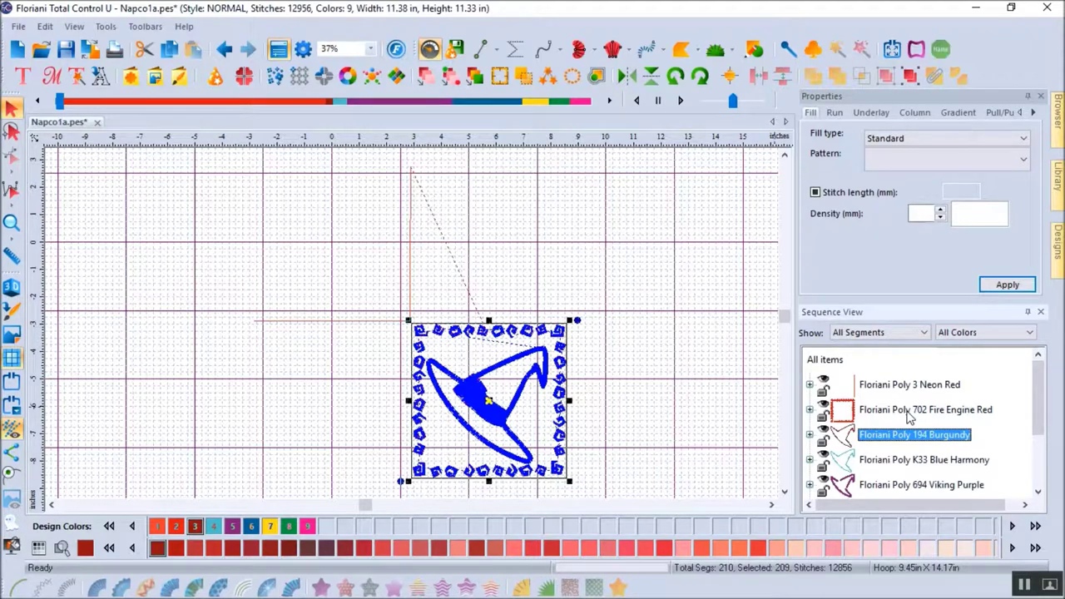
Select every colour block, drag the design up-left toward the hoop centre, and mirror it horizontally
left_click(909, 412)
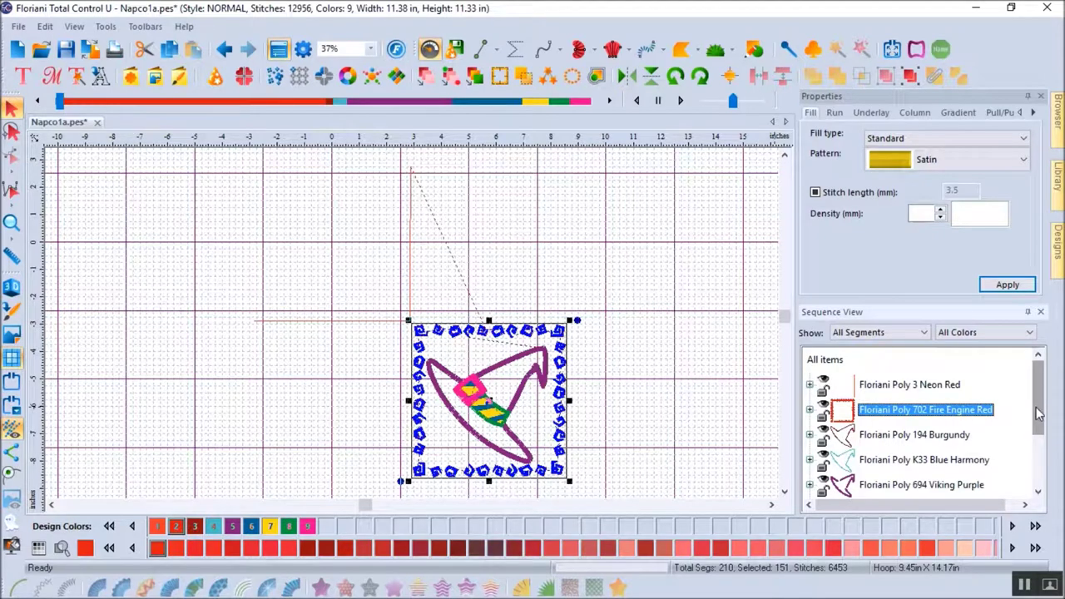
left_click_drag(1038, 413, 1032, 466)
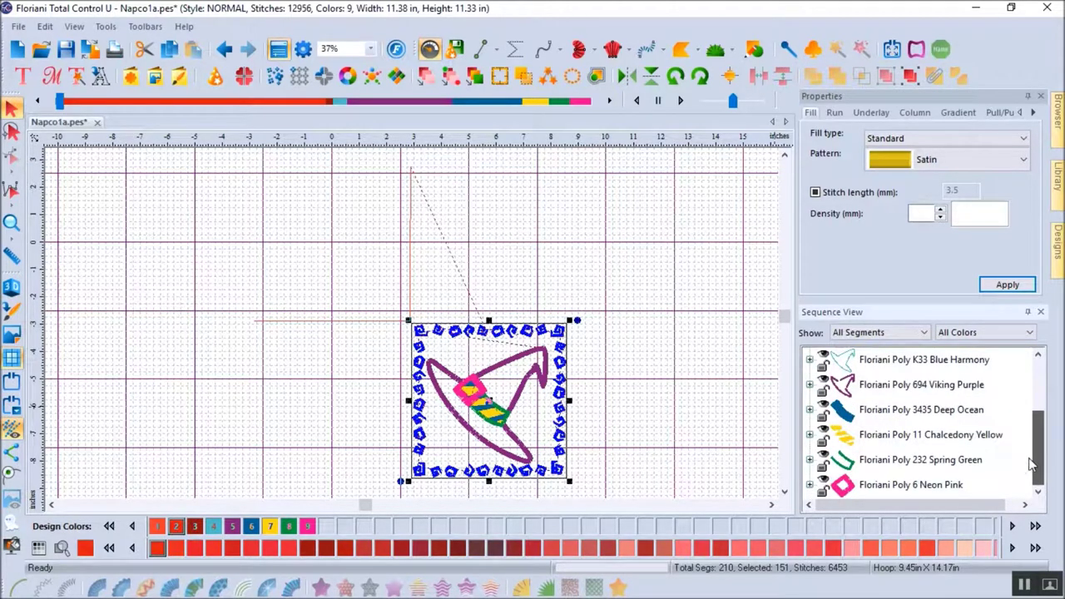
left_click(912, 487, "shift")
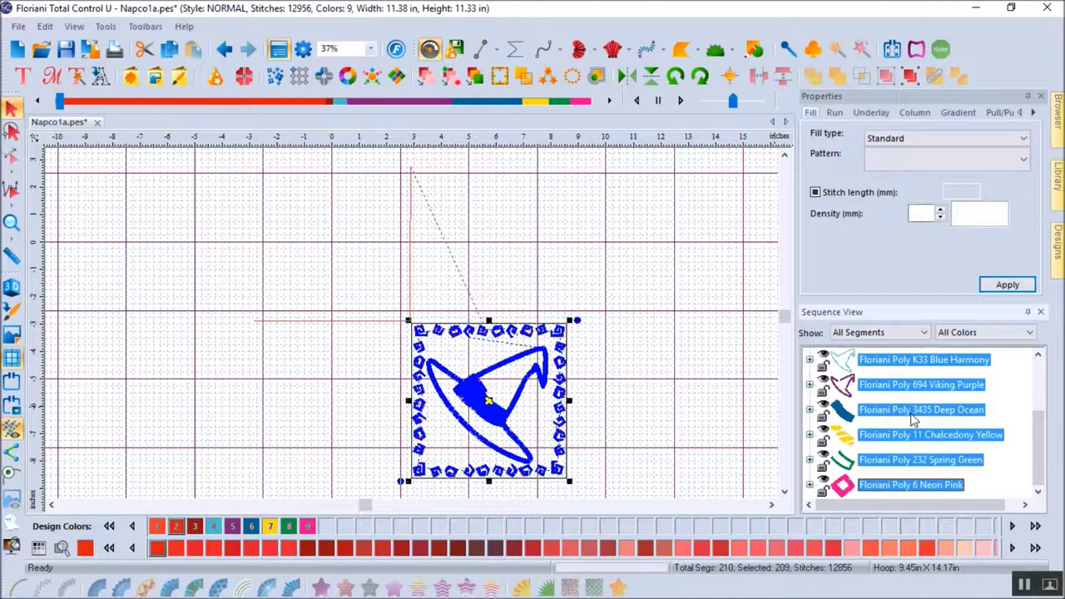
left_click(504, 335)
left_click_drag(505, 335, 340, 166)
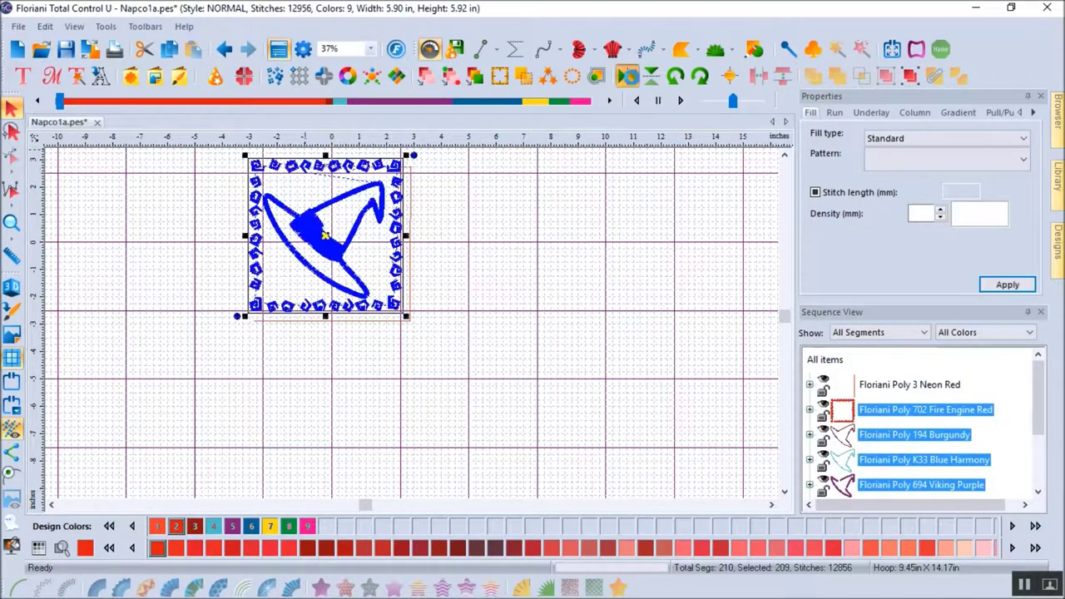
left_click(629, 78)
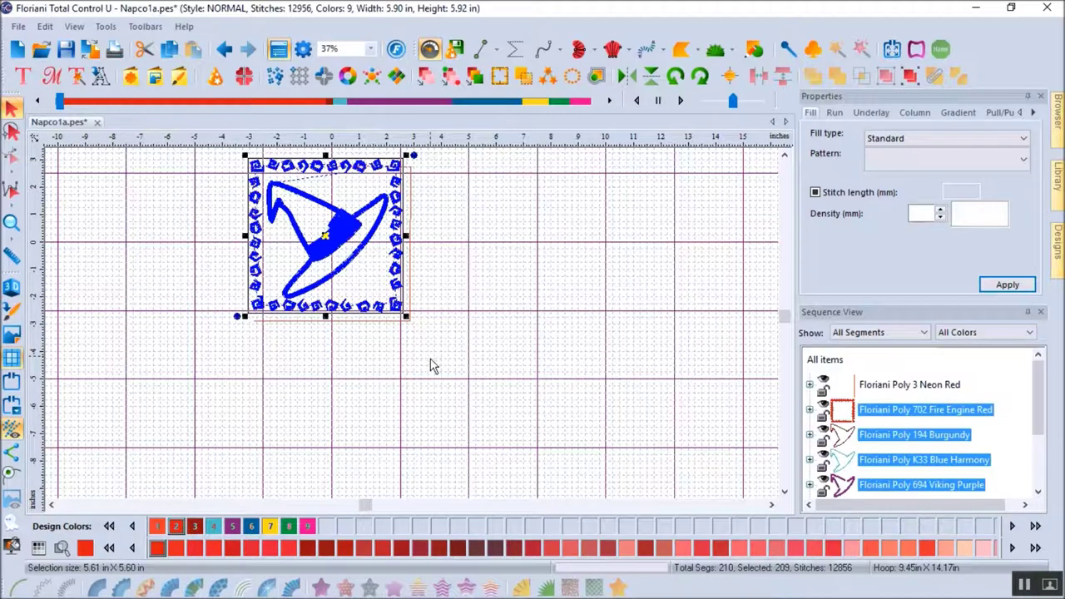
Ungroup the selected hat colour blocks from the Sequence View
left_click(885, 442)
right_click(884, 442)
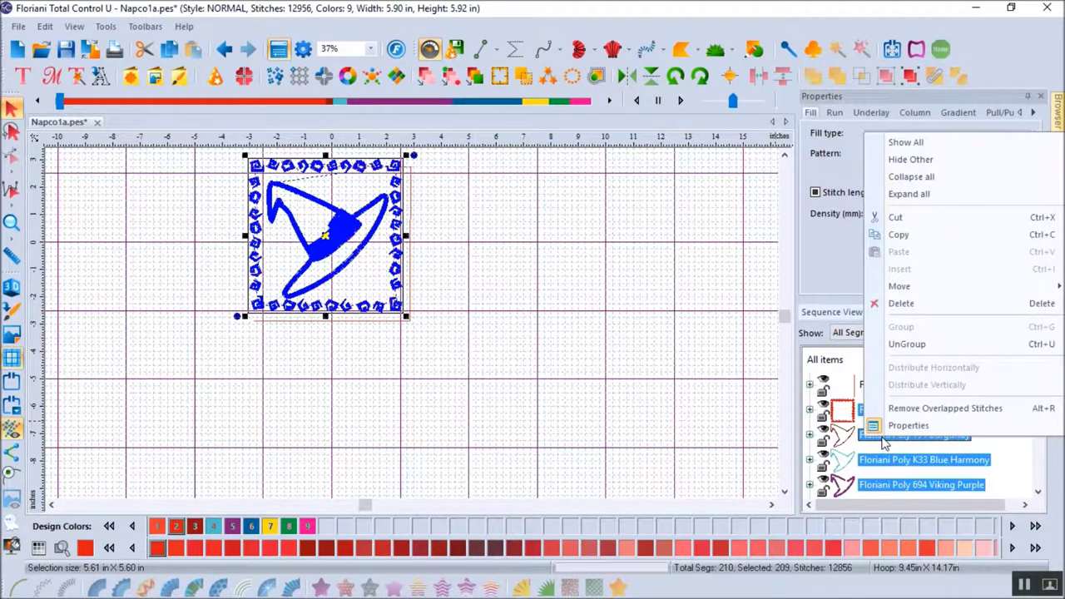
left_click(915, 347)
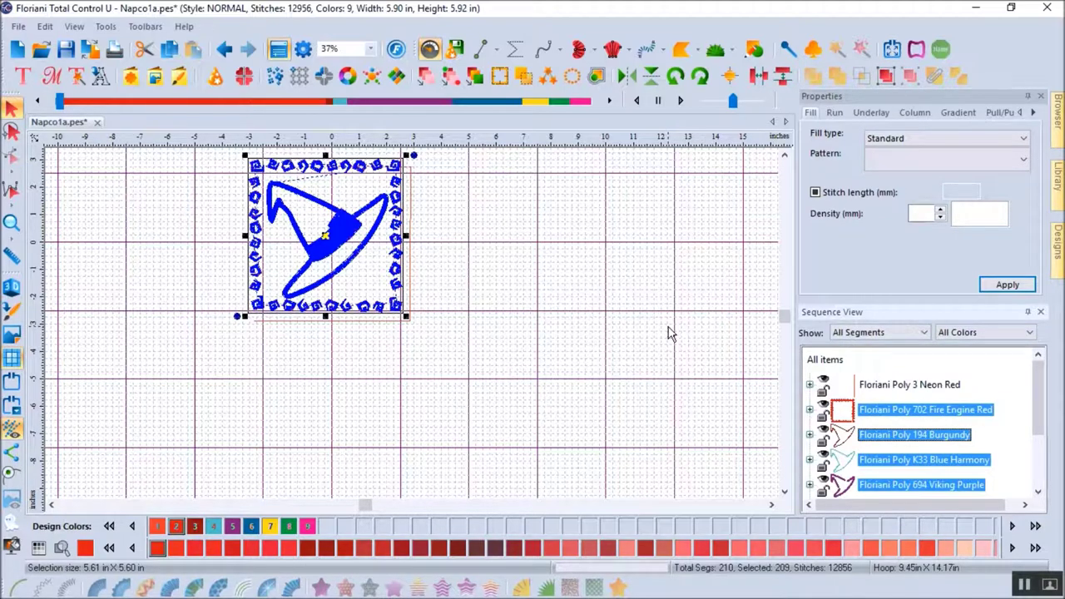
left_click(12, 222)
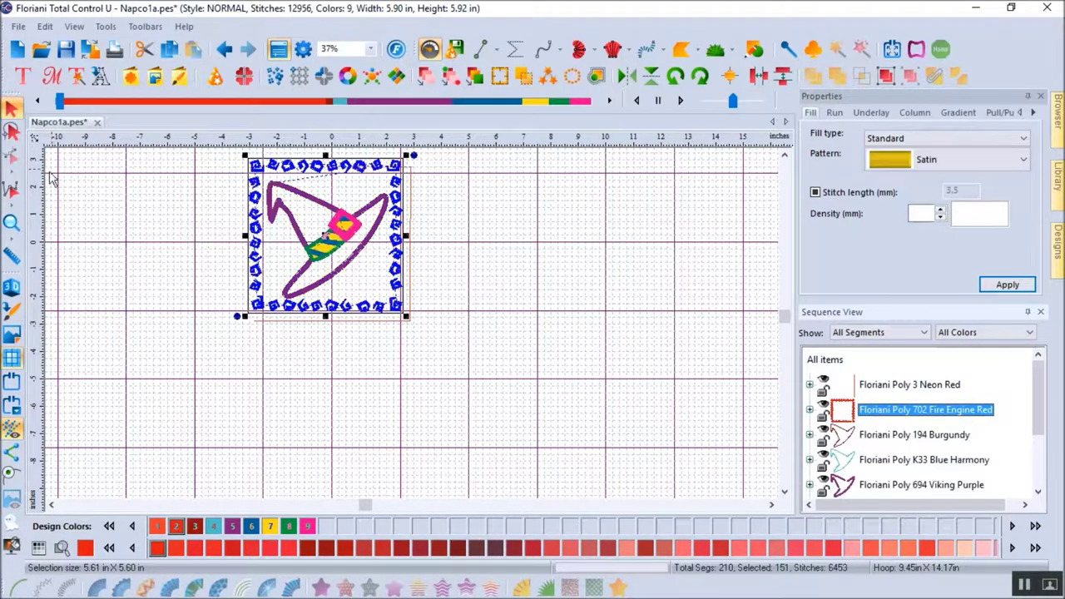
Lasso-select and delete the top and left blue swirls, dropping the design to 9962 stitches
left_click(256, 224)
left_click(783, 154)
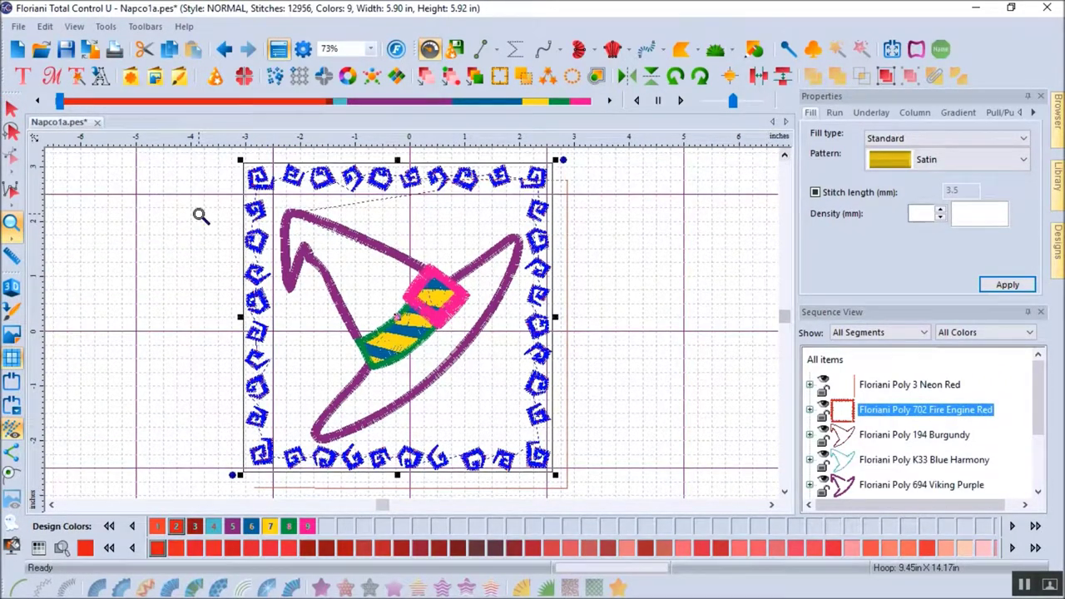
left_click(12, 130)
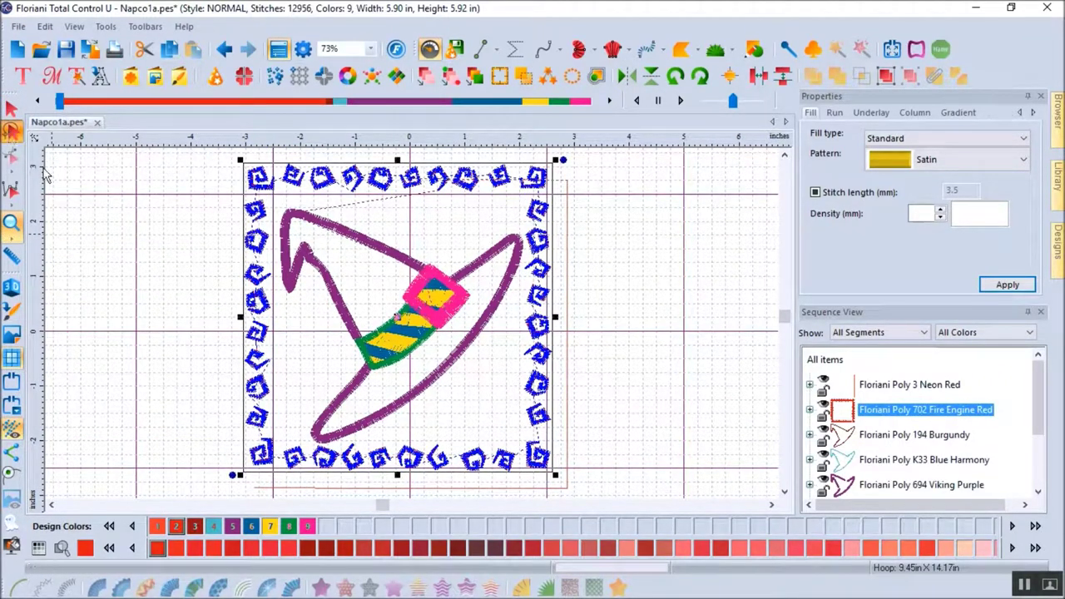
mouse_move(184, 385)
left_mouse_down()
mouse_move(215, 424)
mouse_move(277, 427)
mouse_move(287, 346)
mouse_move(277, 193)
mouse_move(515, 194)
mouse_move(516, 162)
mouse_move(223, 156)
mouse_move(175, 316)
mouse_move(186, 397)
left_mouse_up()
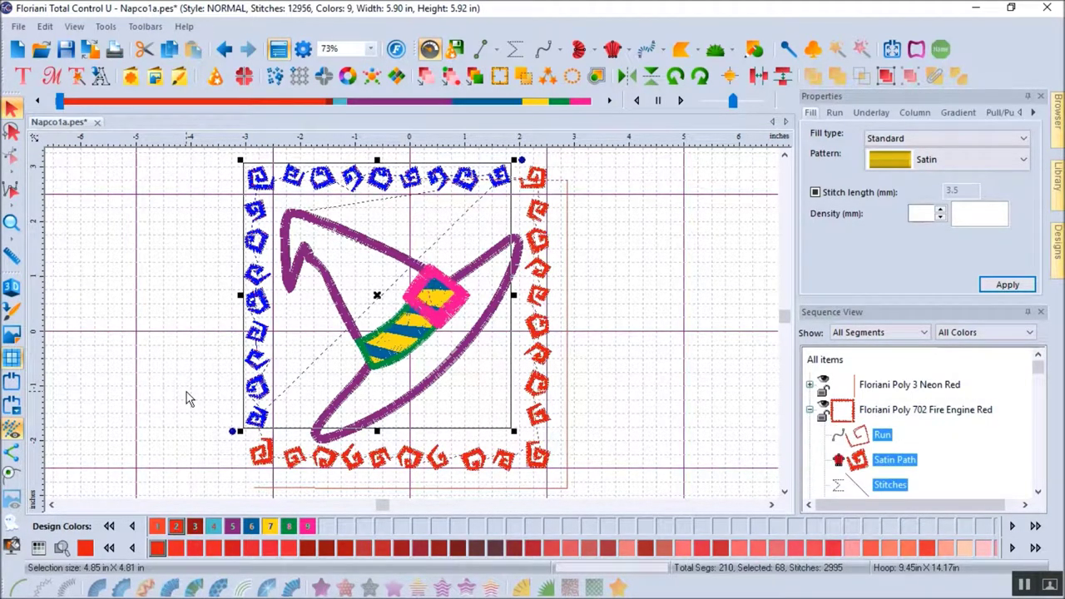
left_click(50, 29)
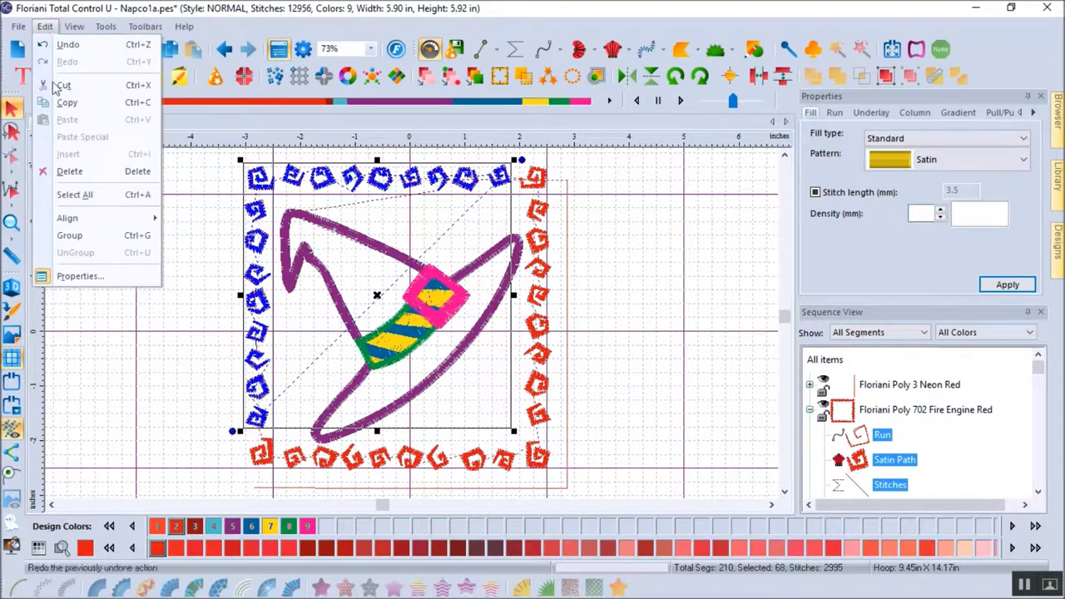
left_click(59, 172)
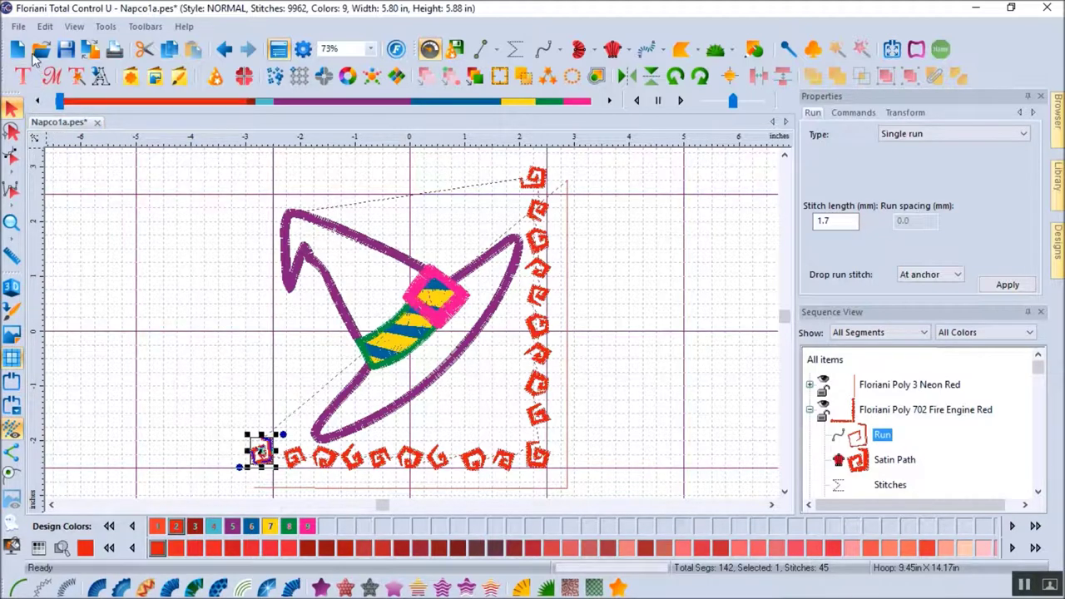
Save as witch.pes in Baby Lock/Brother Multi Needle (PES v9) format in Halloween Napkins (CE)
left_click(18, 26)
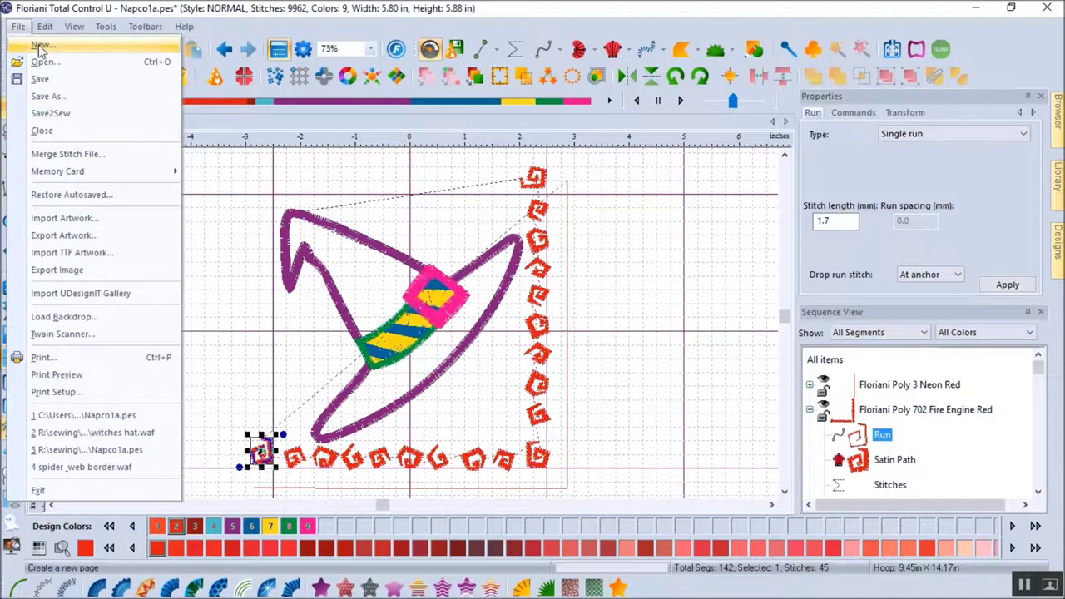
left_click(54, 97)
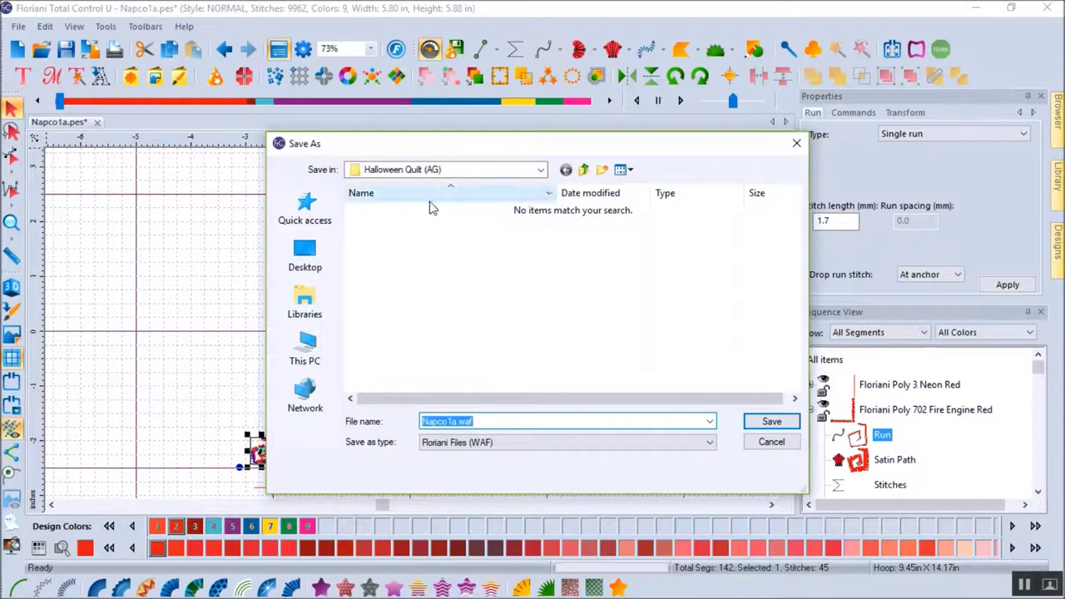
left_click(583, 169)
scroll(488, 375, "down", 1)
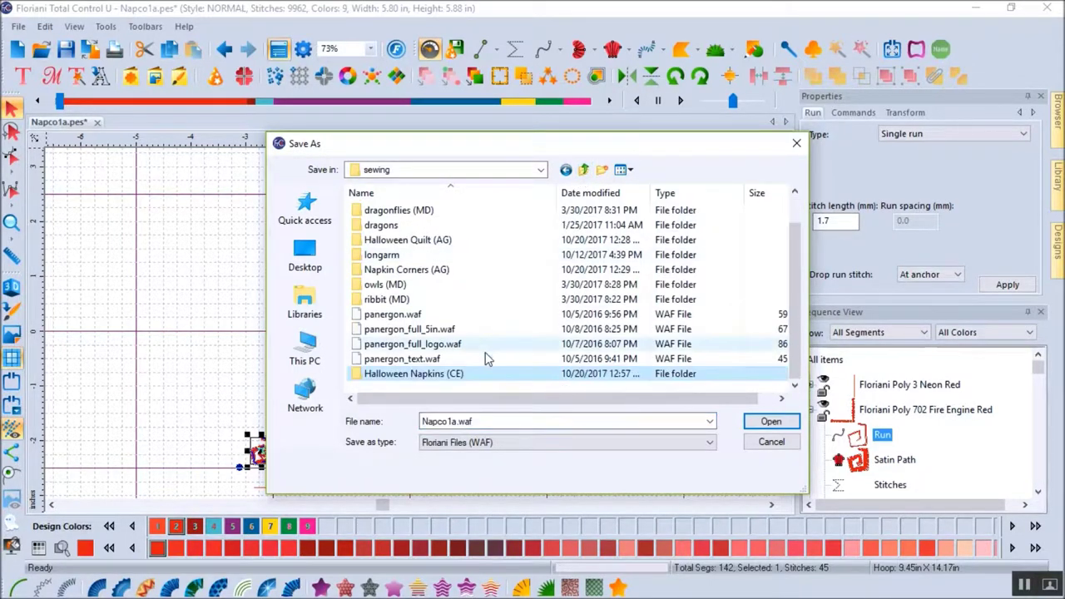
double_click(487, 375)
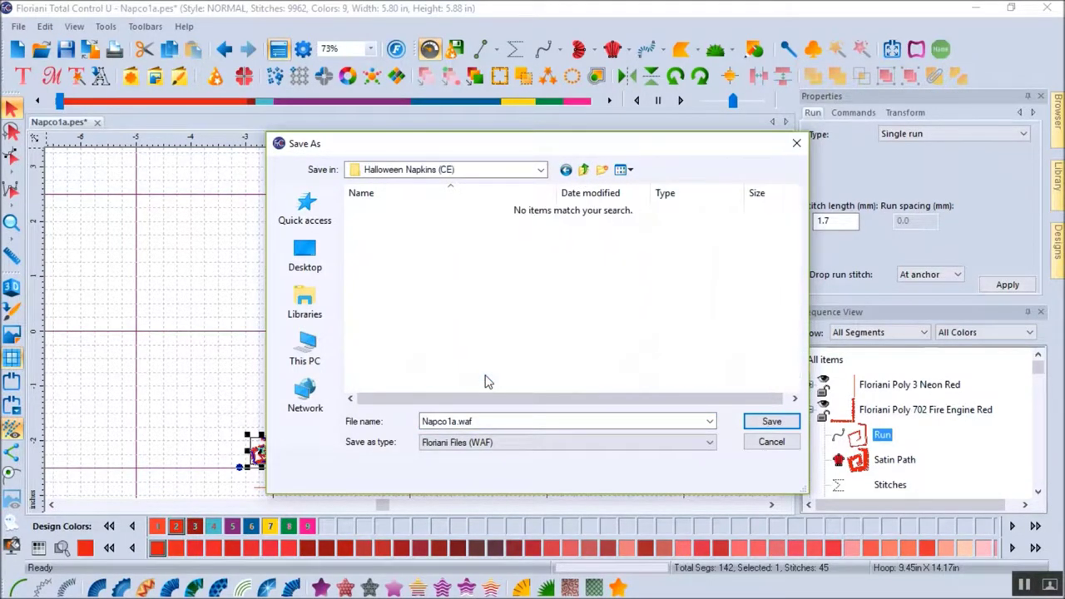
double_click(478, 421)
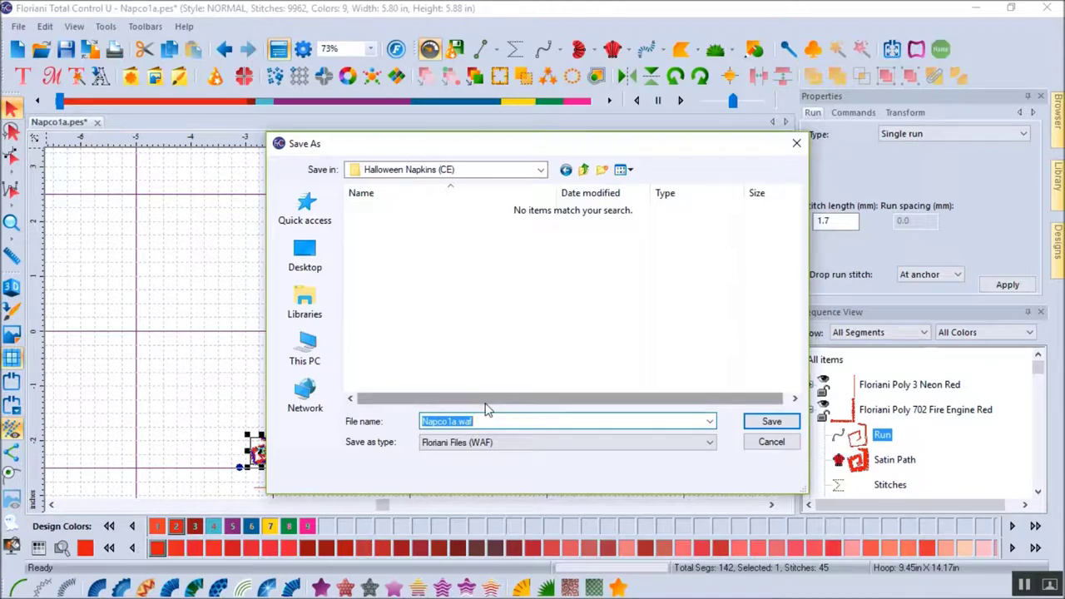
type("witch")
left_click(510, 443)
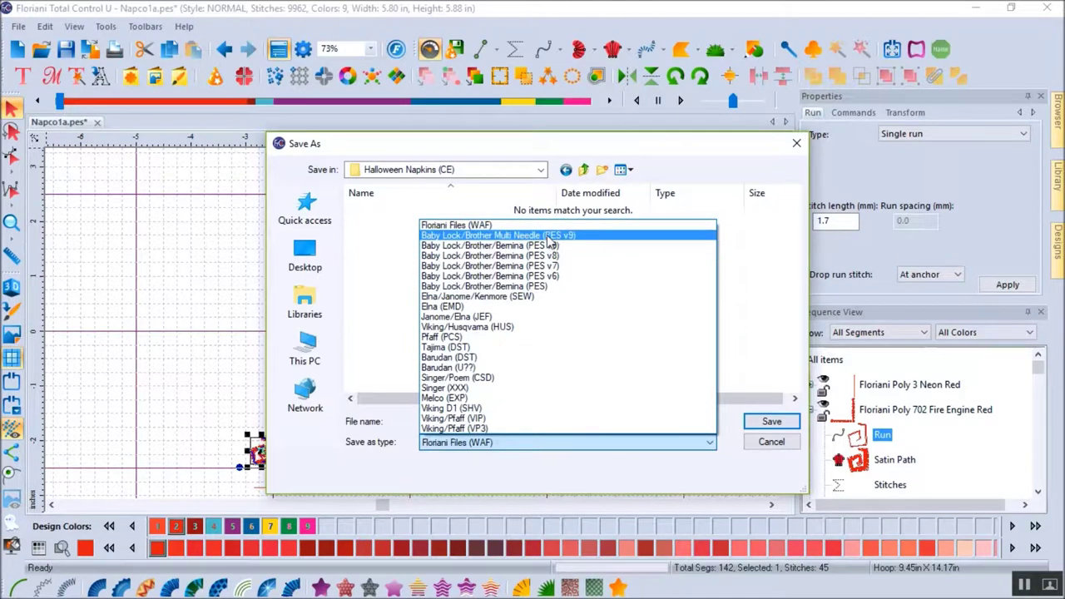
left_click(547, 238)
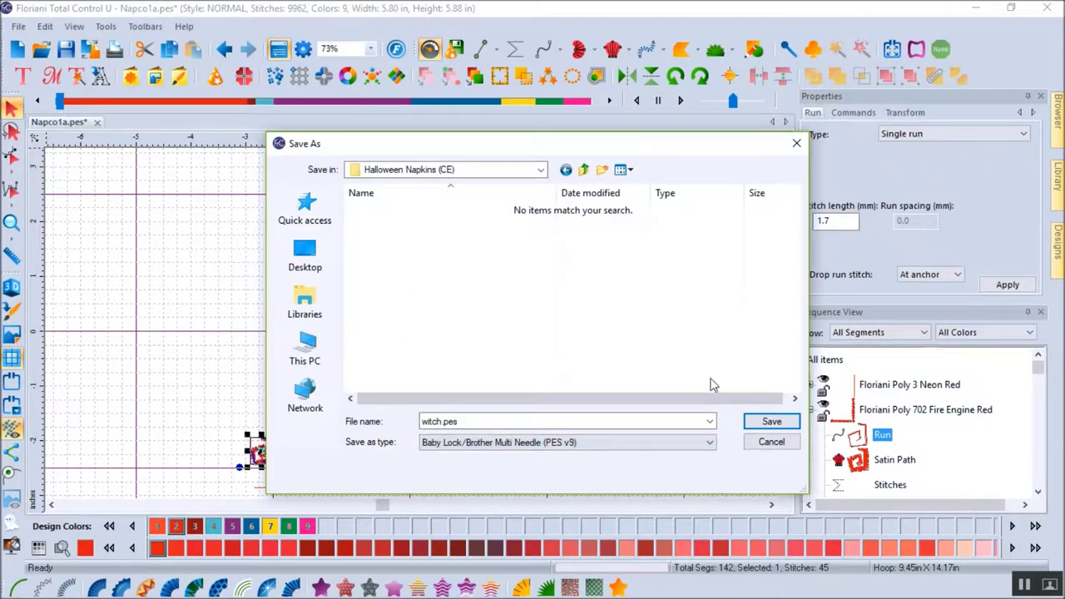
left_click(769, 422)
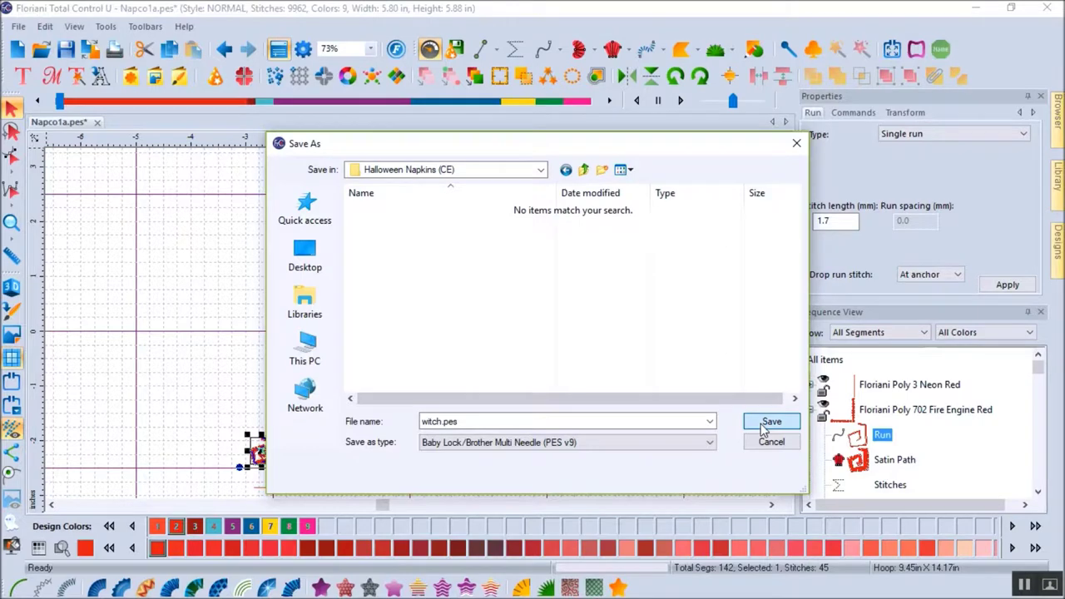